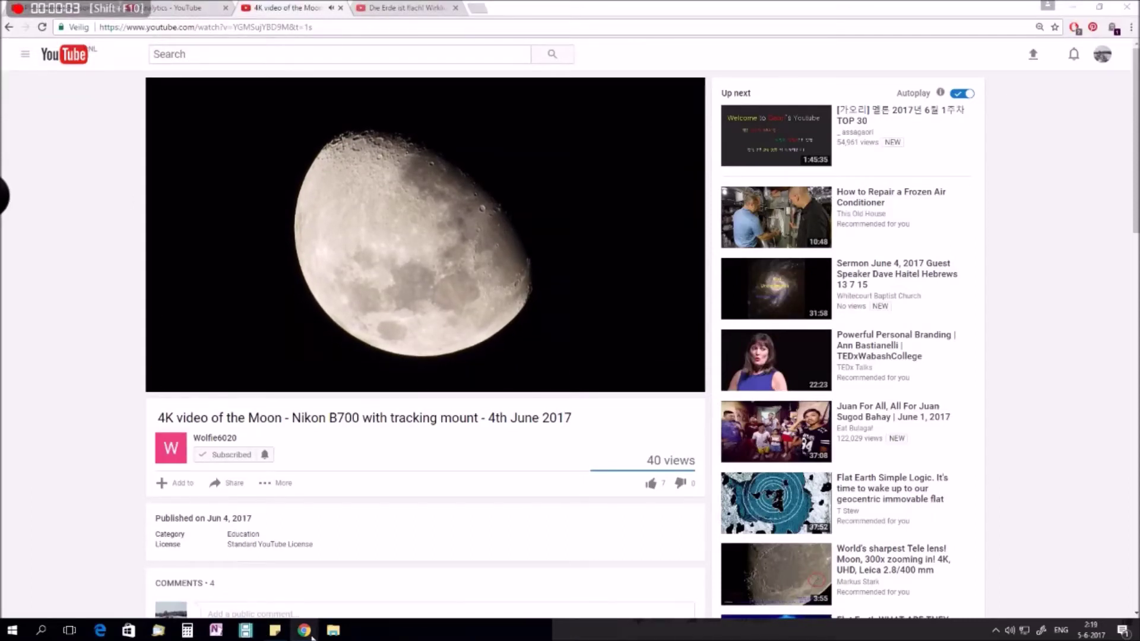
Bring the June 3, 2017 moon video window forward and restart the 4K Moon video
mouse_move(304, 631)
click(369, 579)
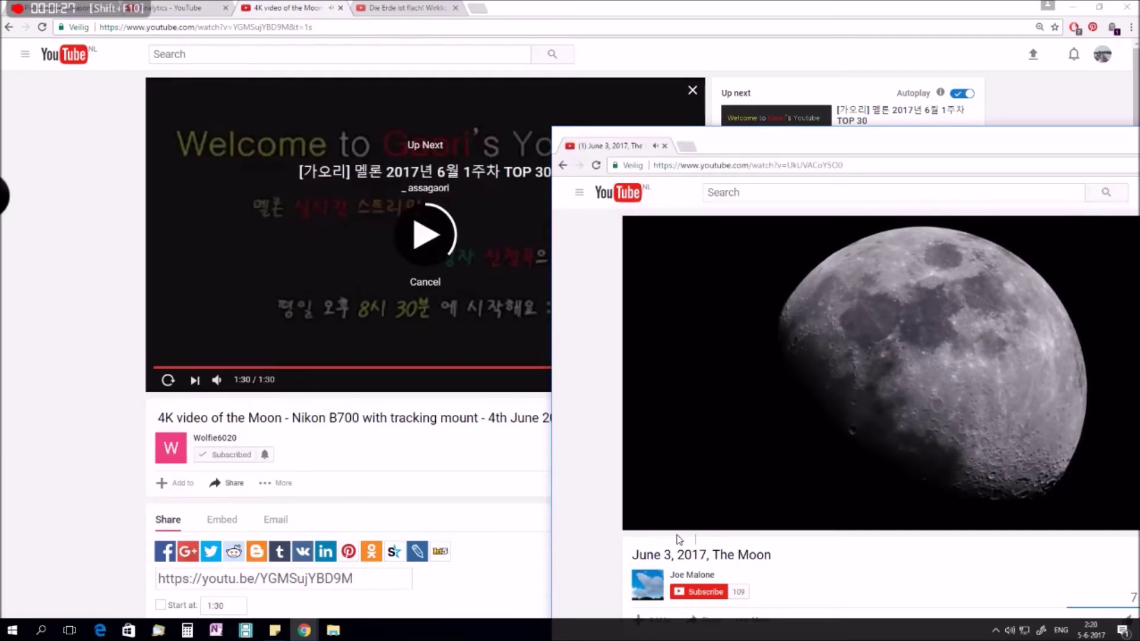
click(168, 379)
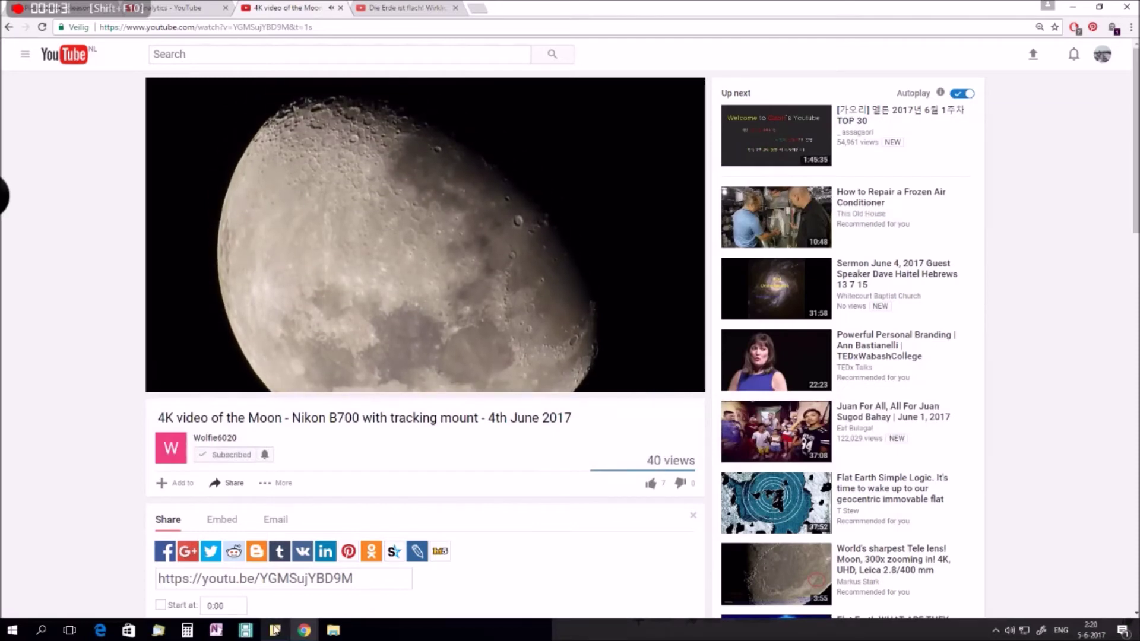
Bring the June 3 moon video window forward again and replay it from the start
mouse_move(304, 631)
click(365, 584)
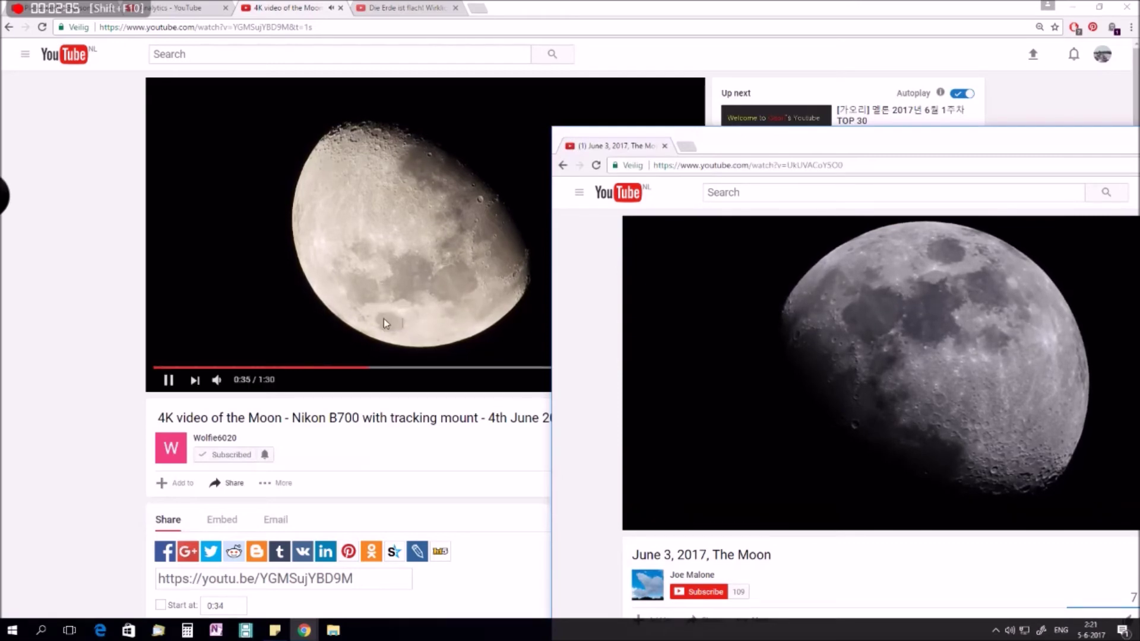
mouse_move(880, 374)
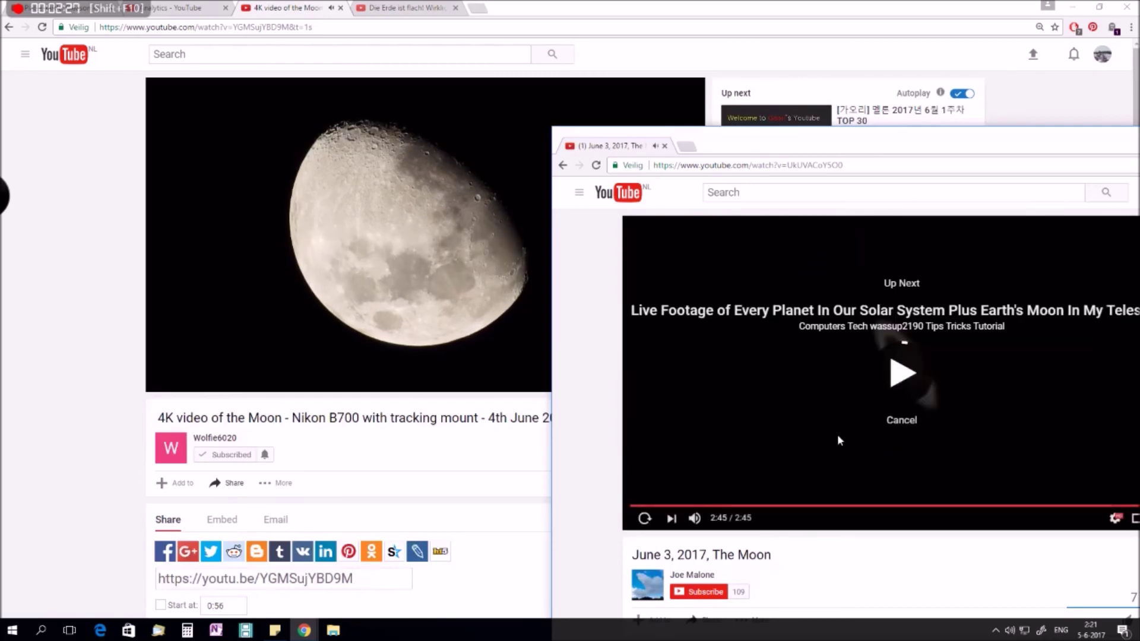
click(644, 517)
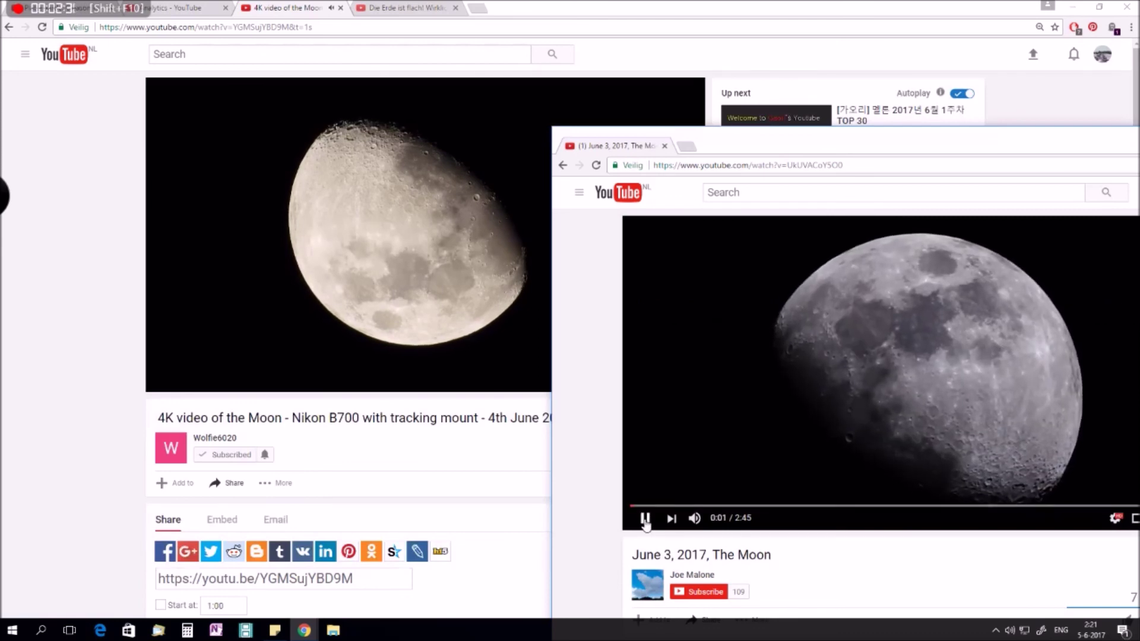